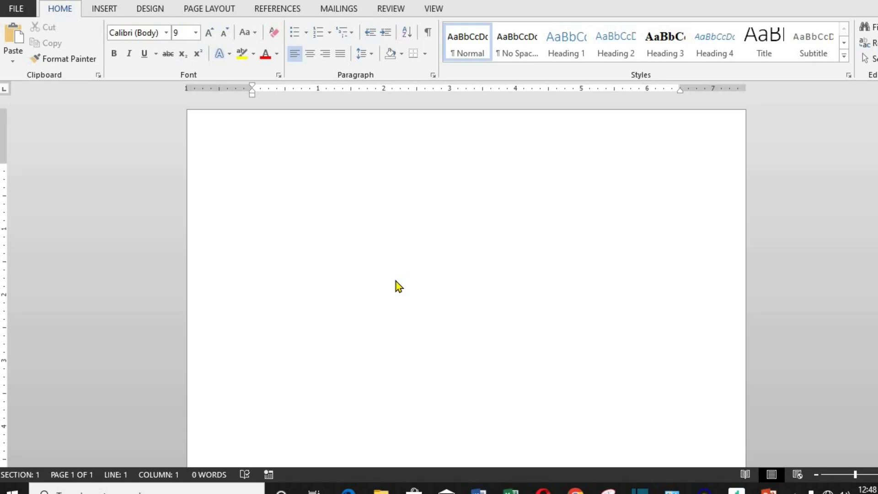
Paste the soccer article onto the blank Word page with Keep Source Formatting.
{"action": "right_click", "coordinate": [251, 167]}
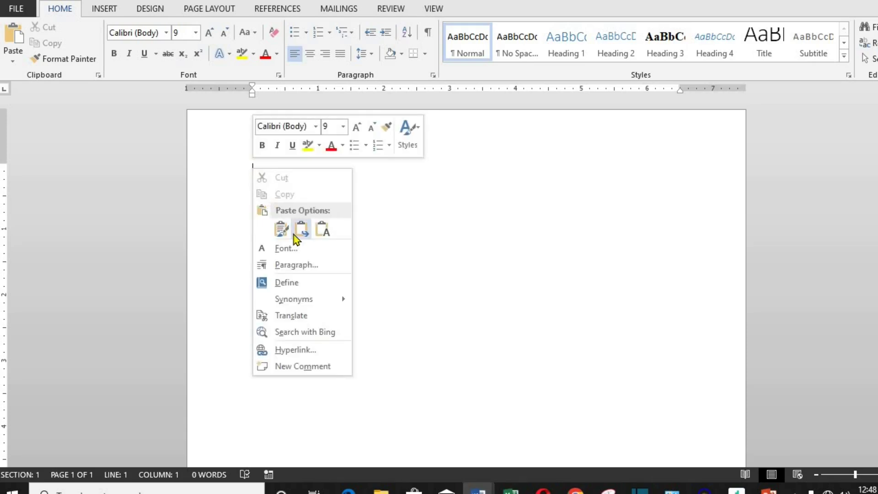
{"action": "left_click", "coordinate": [280, 229]}
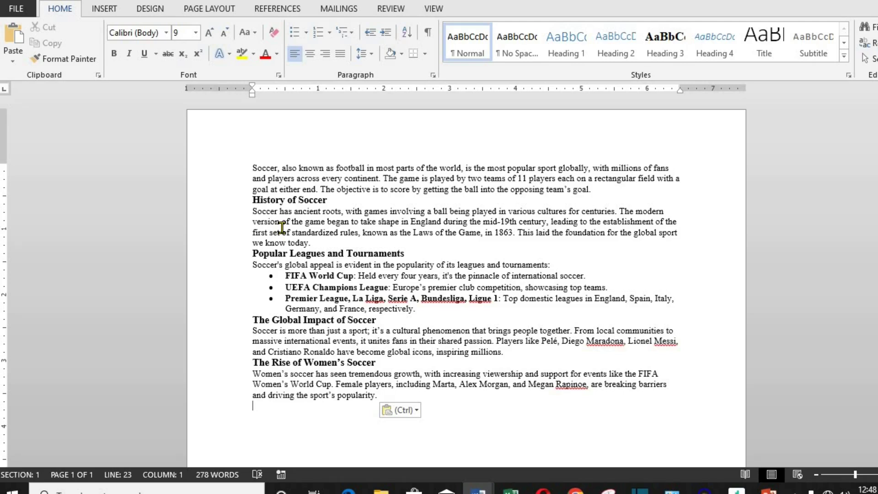
Insert the picture pexels-pixabay-159684-removebg-preview from Downloads below the article.
{"action": "left_click", "coordinate": [105, 10]}
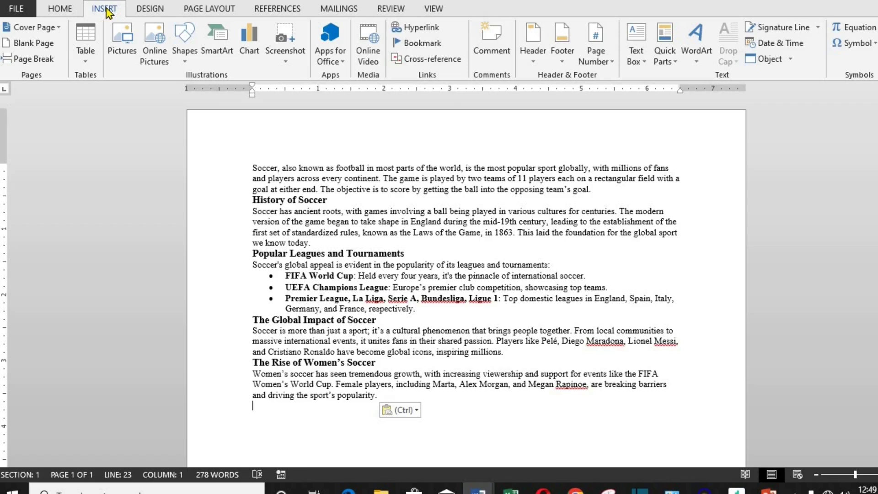
{"action": "left_click", "coordinate": [116, 48]}
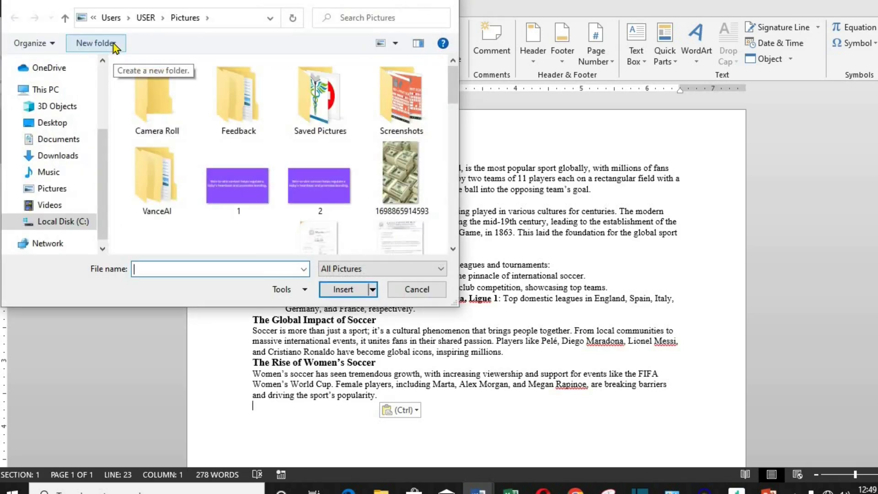
{"action": "left_click", "coordinate": [76, 161]}
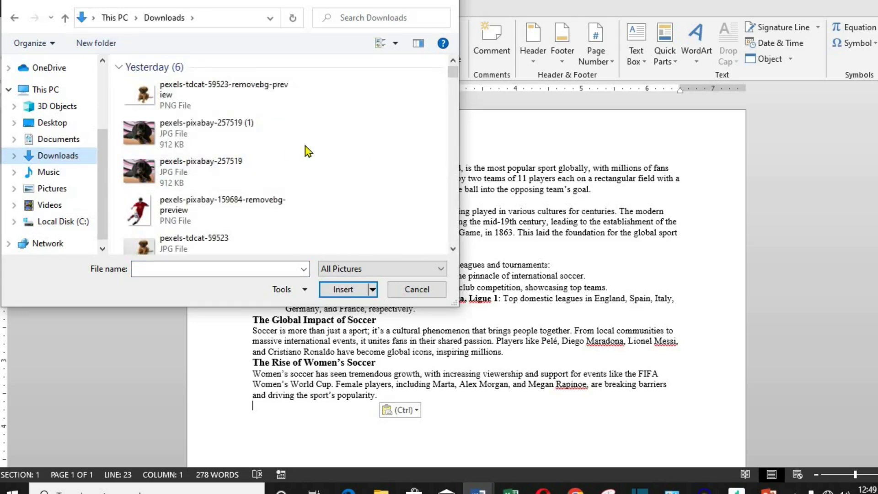
{"action": "left_click", "coordinate": [227, 205]}
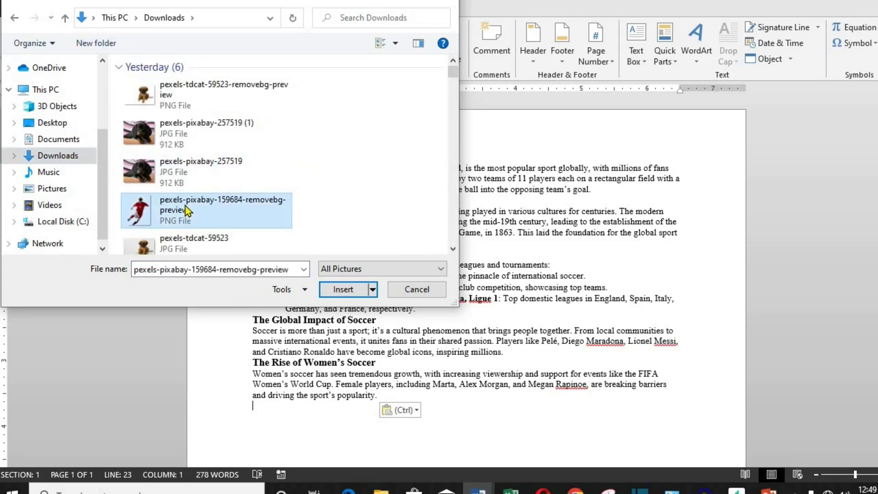
{"action": "left_click", "coordinate": [343, 289]}
Set the soccer player picture's text wrapping to Tight.
{"action": "scroll", "coordinate": [373, 217], "scroll_direction": "up", "scroll_amount": 4}
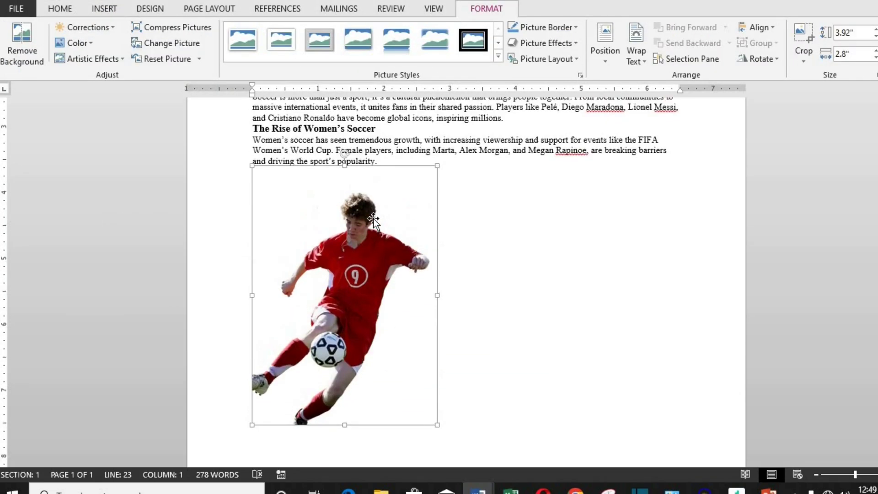
{"action": "scroll", "coordinate": [398, 356], "scroll_direction": "up", "scroll_amount": 3}
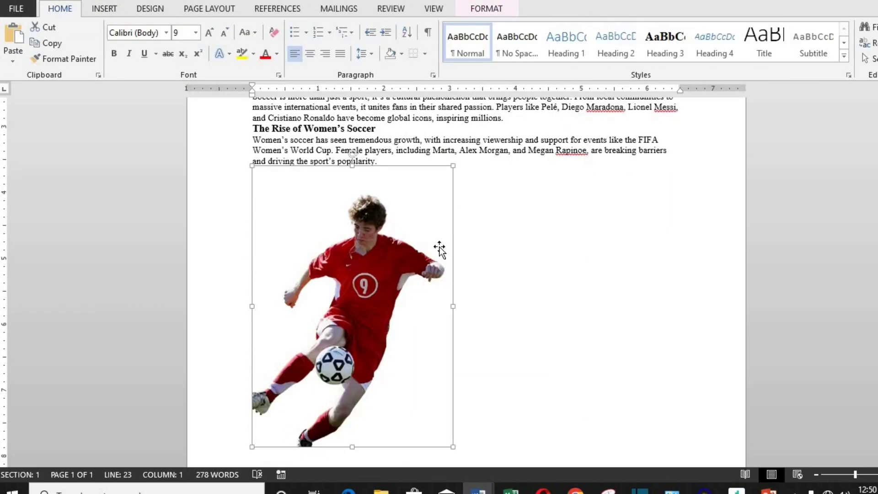
{"action": "right_click", "coordinate": [439, 250]}
{"action": "mouse_move", "coordinate": [505, 204]}
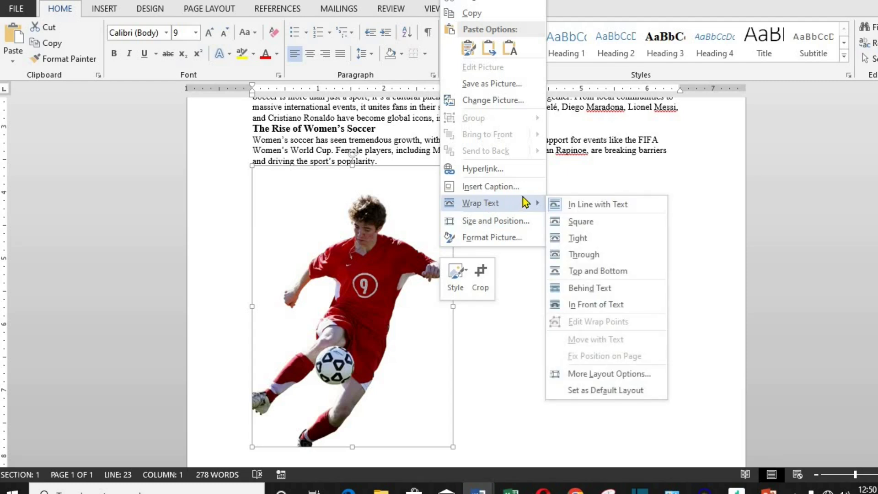
{"action": "left_click", "coordinate": [578, 238]}
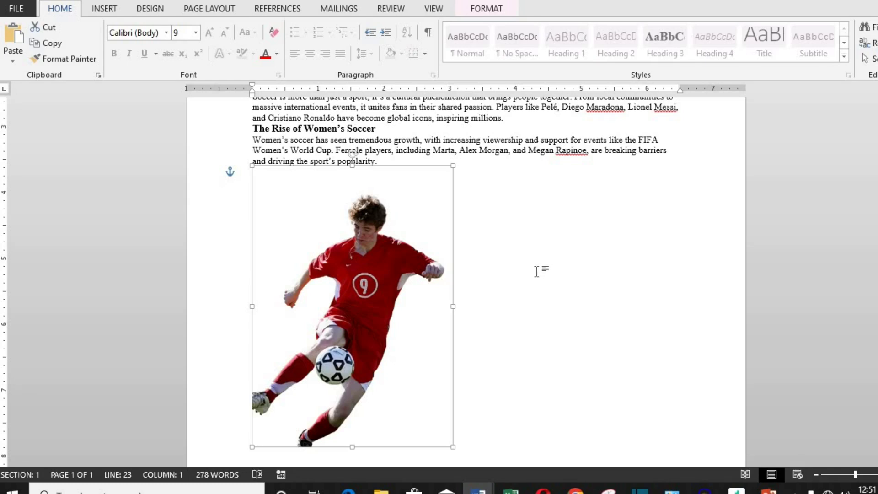
Move the player picture into the middle of the article and deselect it.
{"action": "left_click_drag", "start_coordinate": [352, 274], "coordinate": [498, 274]}
{"action": "left_click", "coordinate": [662, 427]}
{"action": "left_click", "coordinate": [716, 376]}
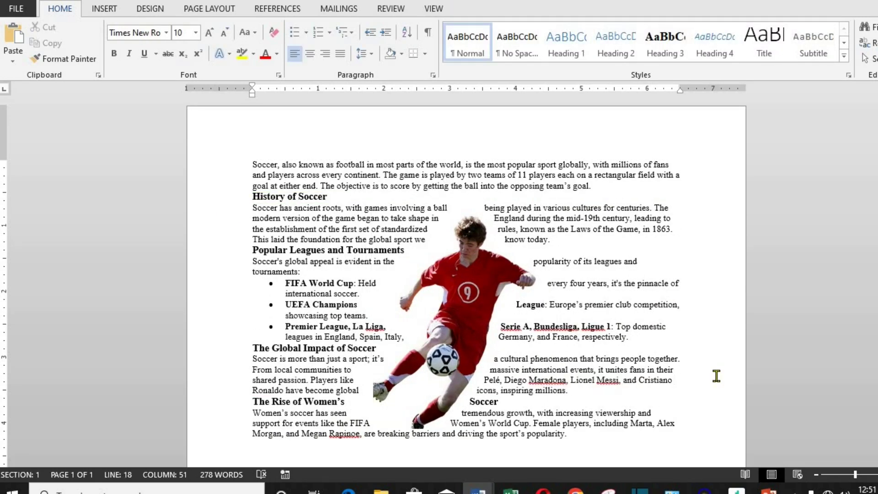
Save the document as 'Soccer' in the Documents folder, then switch to PowerPoint.
{"action": "left_click", "coordinate": [16, 8]}
{"action": "left_click", "coordinate": [39, 146]}
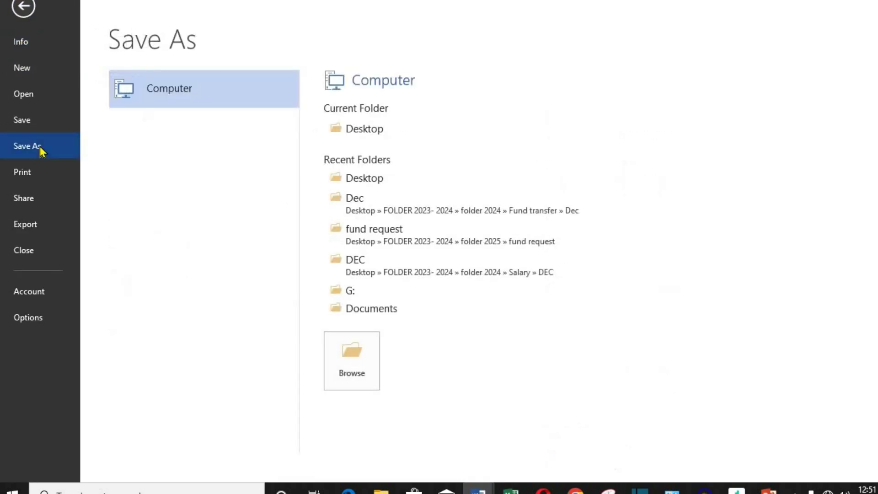
{"action": "left_click", "coordinate": [358, 313]}
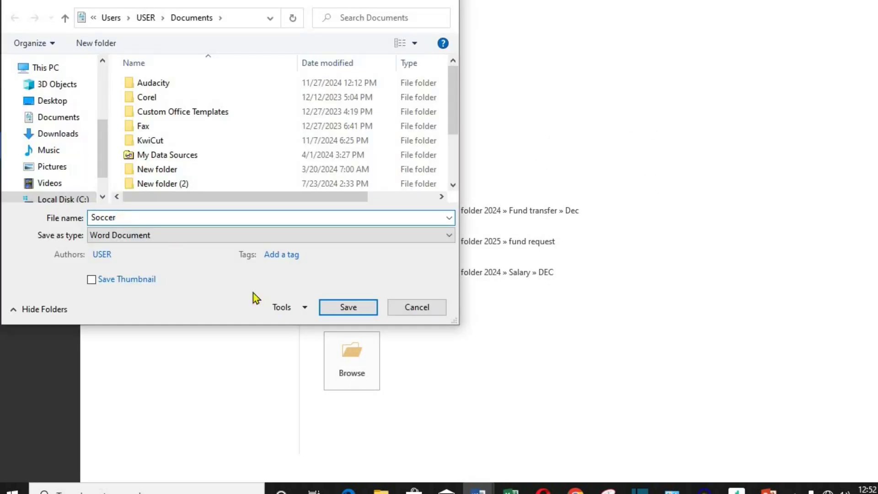
{"action": "left_click", "coordinate": [349, 307]}
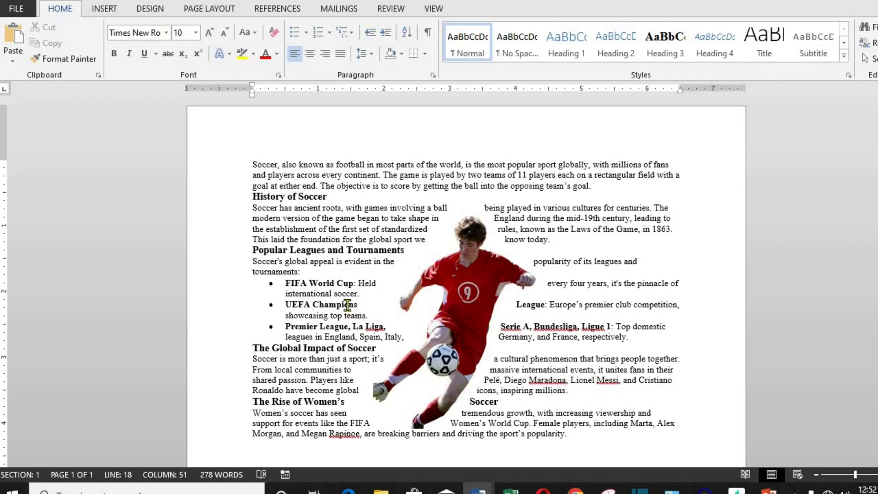
{"action": "key", "text": "alt+Tab"}
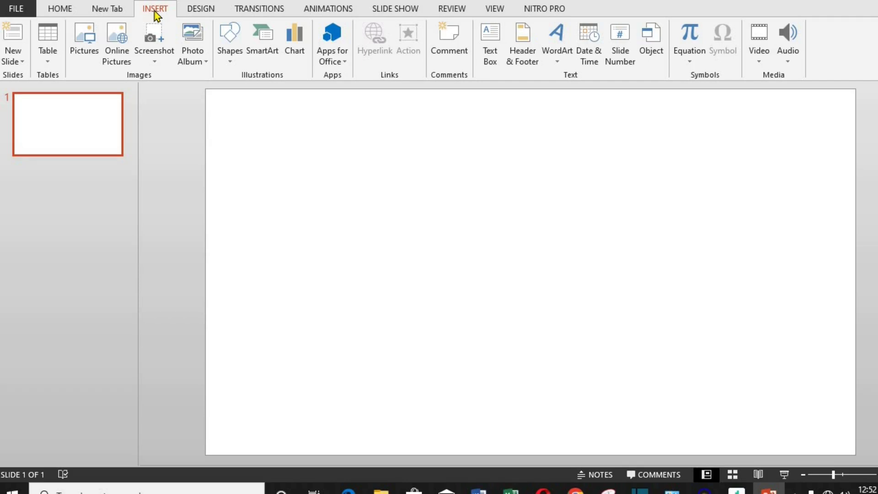
Embed Documents\Soccer.docx on the slide as an object created from file.
{"action": "left_click", "coordinate": [647, 41]}
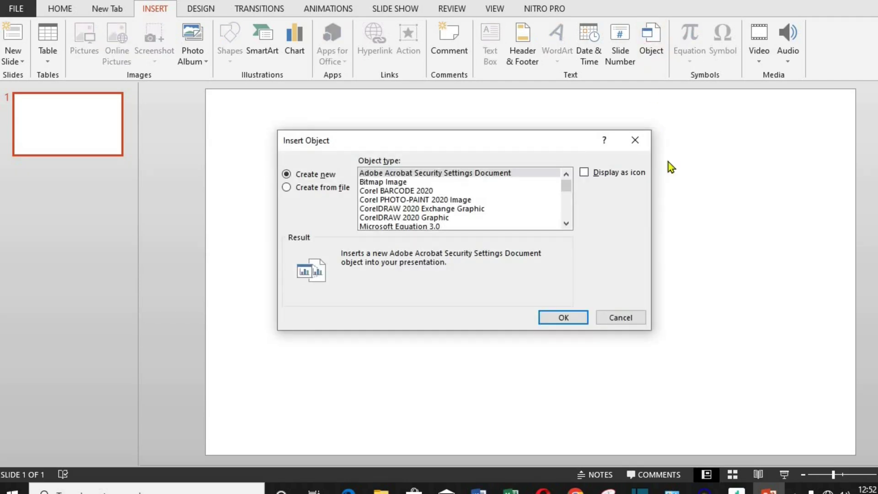
{"action": "left_click", "coordinate": [287, 188]}
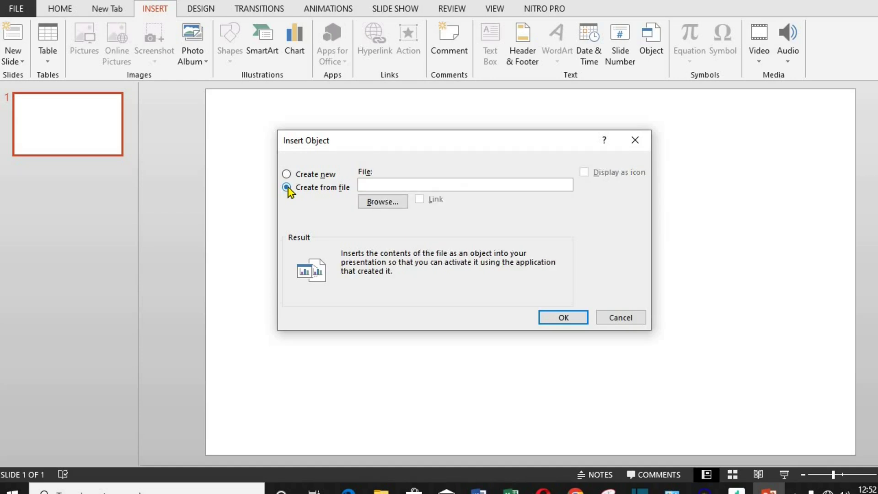
{"action": "left_click", "coordinate": [384, 205]}
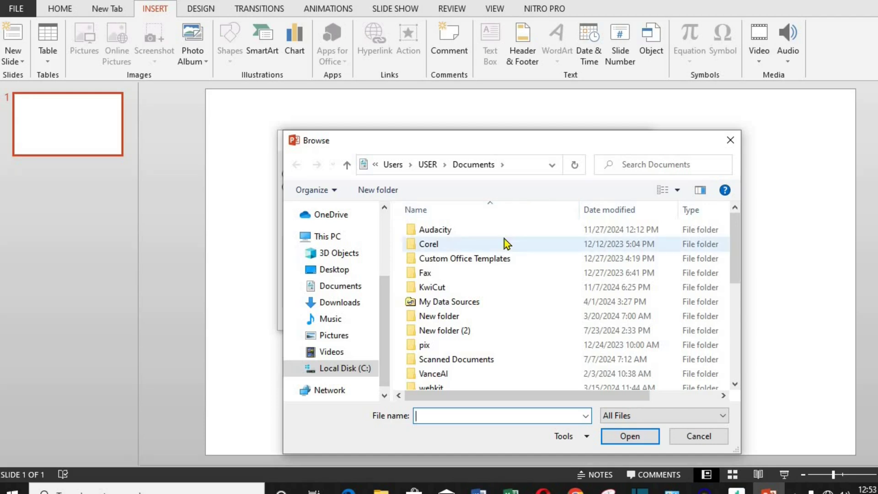
{"action": "scroll", "coordinate": [508, 241], "scroll_direction": "down", "scroll_amount": 5}
{"action": "left_click", "coordinate": [442, 344]}
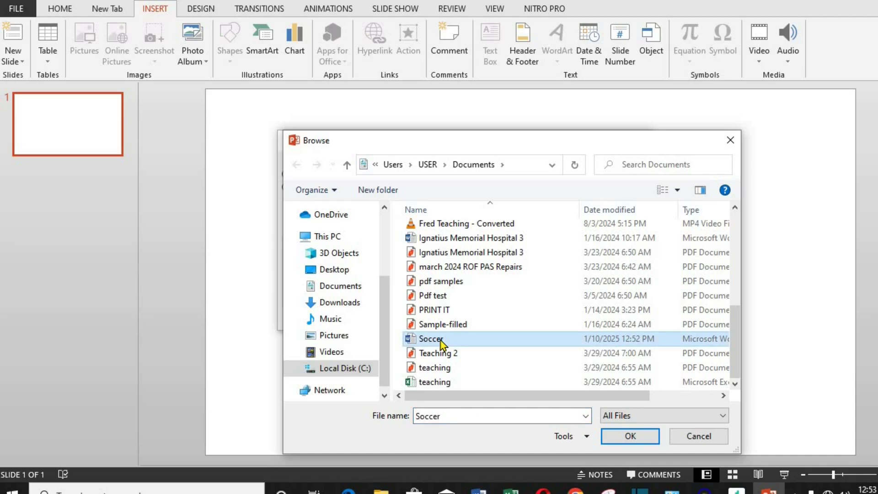
{"action": "left_click", "coordinate": [631, 436]}
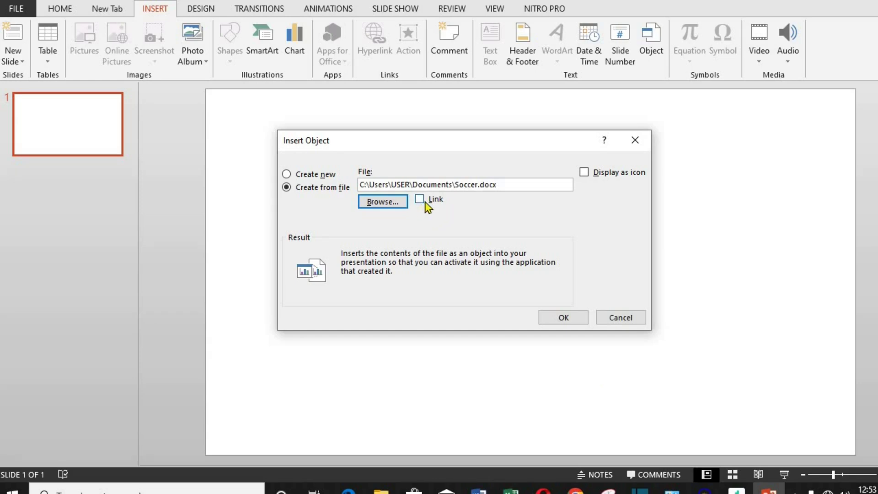
{"action": "left_click", "coordinate": [558, 319]}
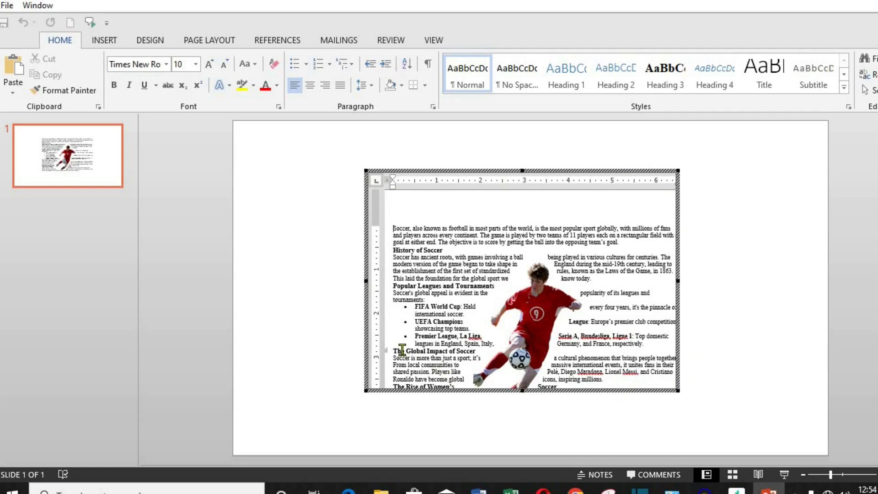
Stretch the embedded document's frame left, right, down and up, then select the text from line two.
{"action": "left_click_drag", "start_coordinate": [366, 280], "coordinate": [261, 280]}
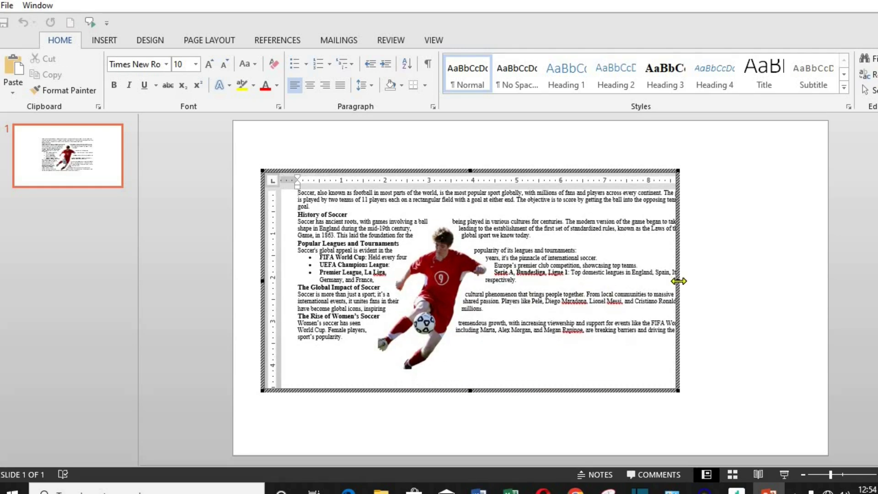
{"action": "left_click_drag", "start_coordinate": [682, 281], "coordinate": [785, 295]}
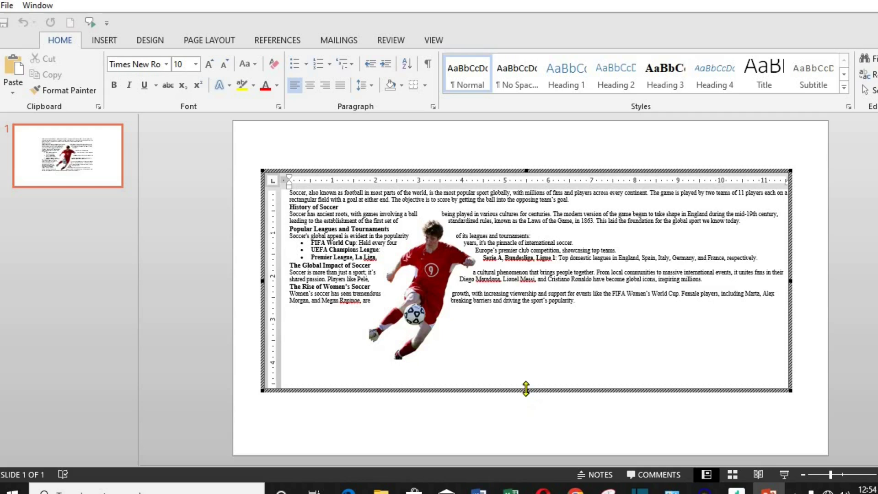
{"action": "left_click_drag", "start_coordinate": [526, 391], "coordinate": [533, 432]}
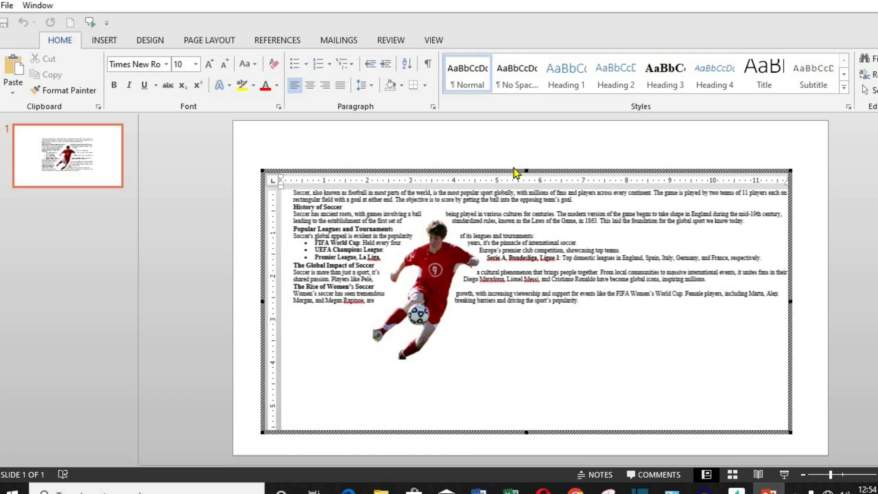
{"action": "left_click_drag", "start_coordinate": [523, 170], "coordinate": [520, 131]}
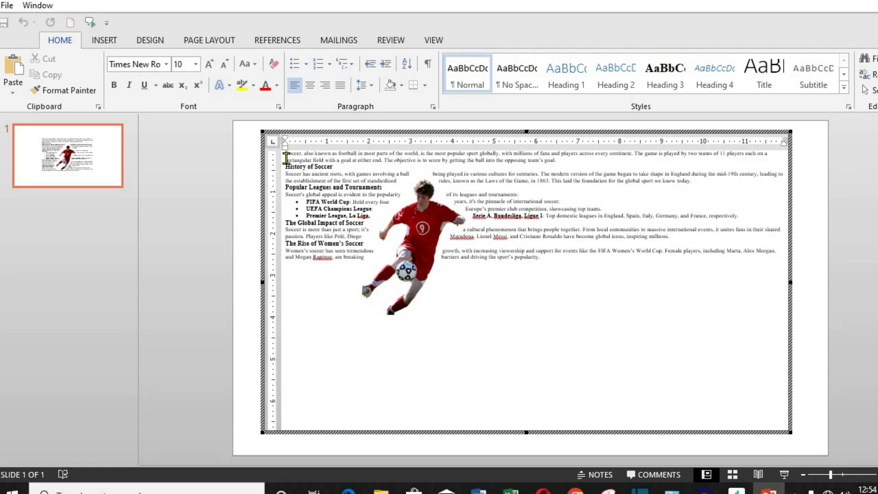
{"action": "left_click_drag", "start_coordinate": [286, 160], "coordinate": [311, 279]}
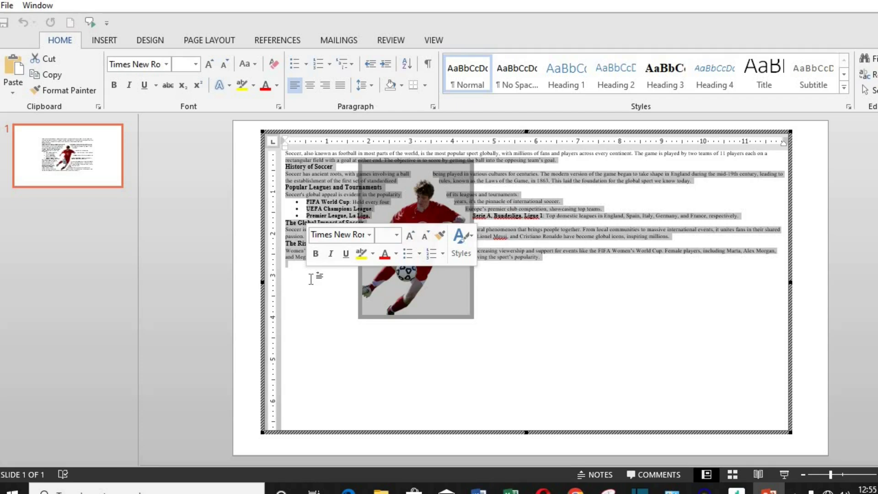
Increase the selected soccer text's font size six steps.
{"action": "left_click", "coordinate": [209, 64]}
{"action": "left_click", "coordinate": [209, 64]}
{"action": "left_click", "coordinate": [209, 64]}
{"action": "left_click", "coordinate": [209, 64]}
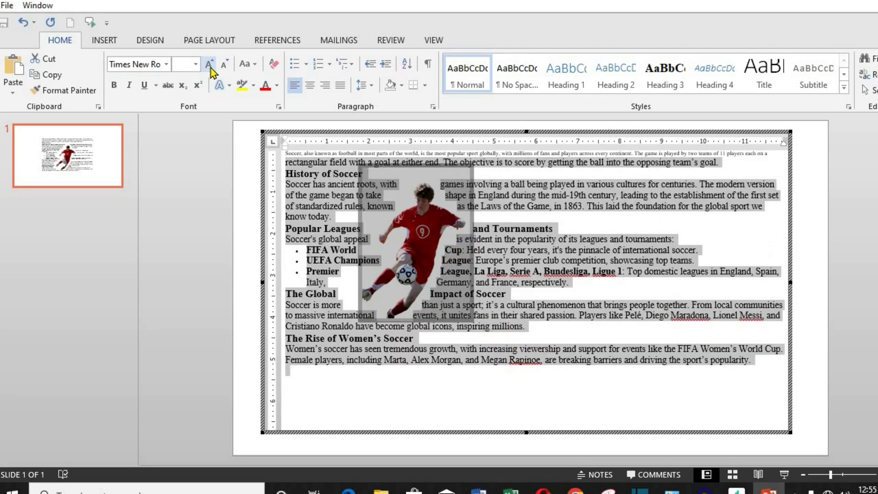
{"action": "left_click", "coordinate": [209, 64]}
{"action": "left_click", "coordinate": [209, 64]}
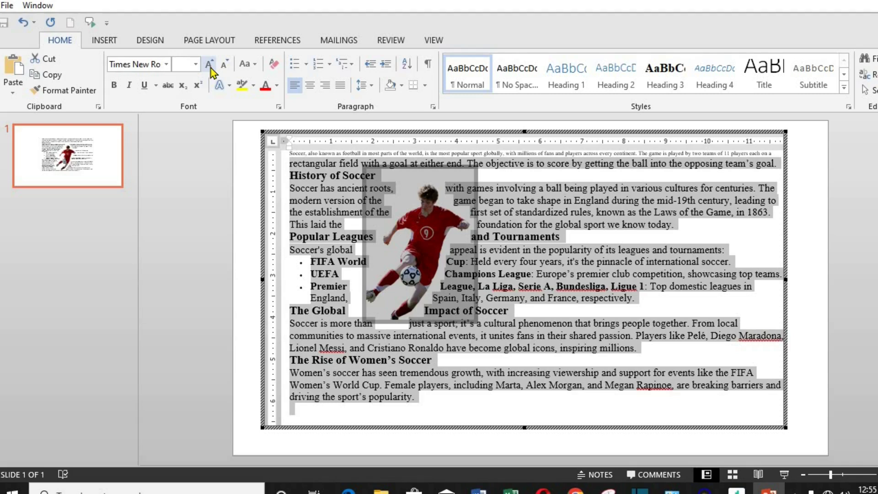
Enlarge the player picture from its corner and shift it slightly right.
{"action": "left_click", "coordinate": [471, 318]}
{"action": "left_click_drag", "start_coordinate": [478, 322], "coordinate": [521, 385]}
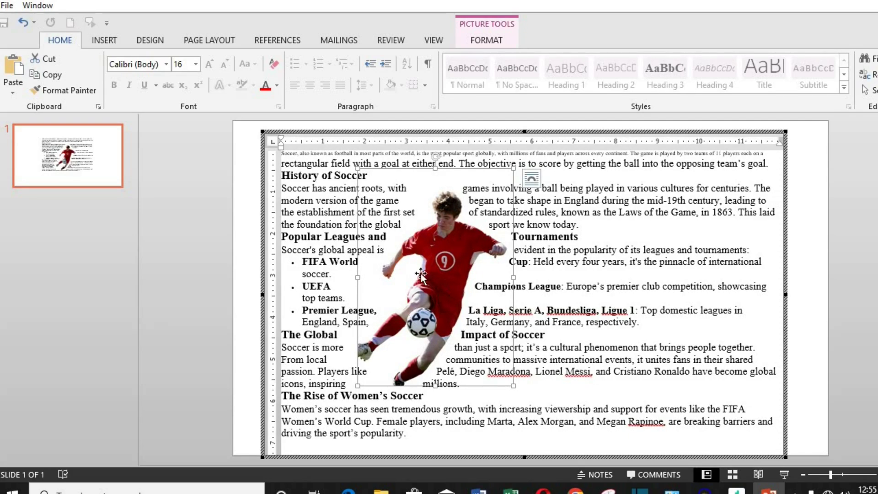
{"action": "left_click_drag", "start_coordinate": [421, 274], "coordinate": [478, 275]}
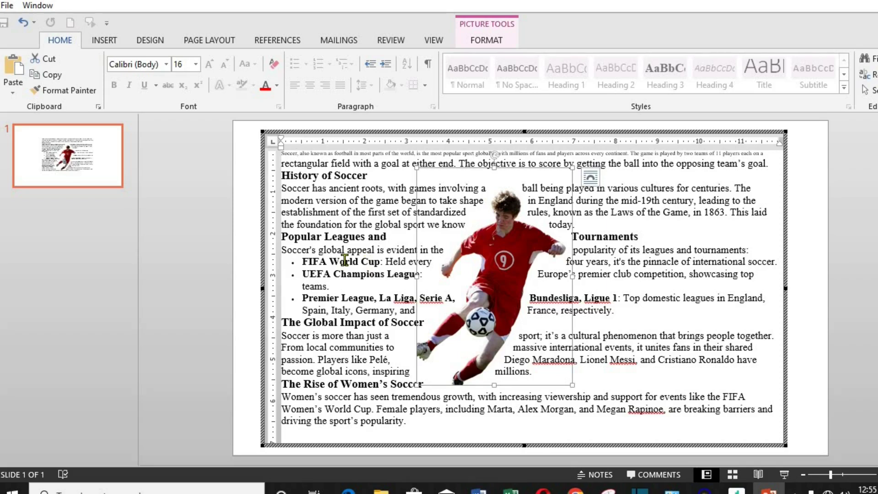
Exit in-place editing of the embedded Soccer document and deselect it.
{"action": "left_click", "coordinate": [809, 227]}
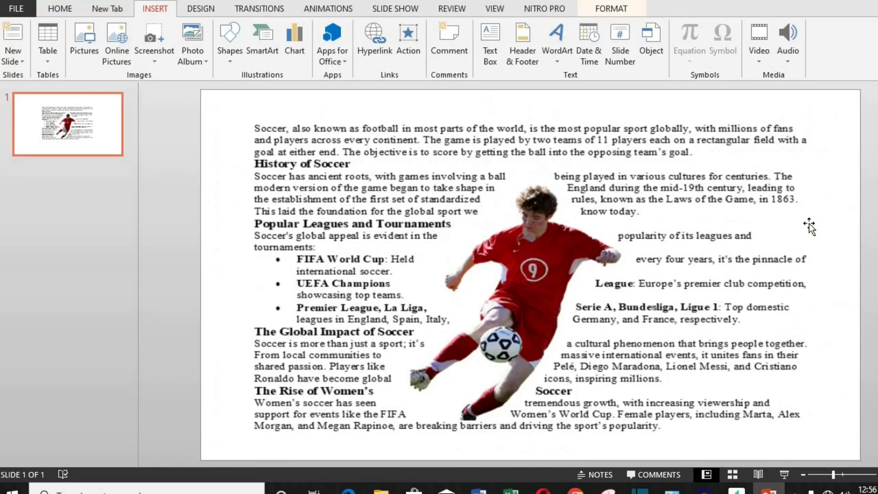
{"action": "left_click", "coordinate": [842, 204]}
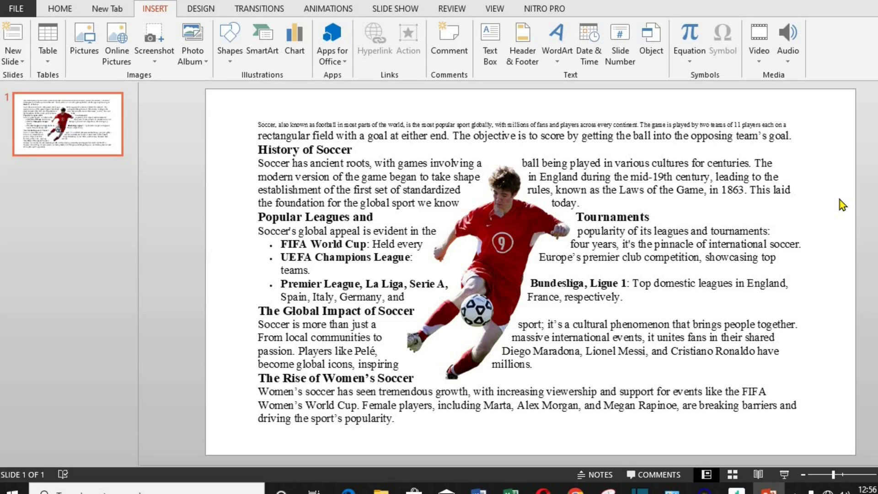